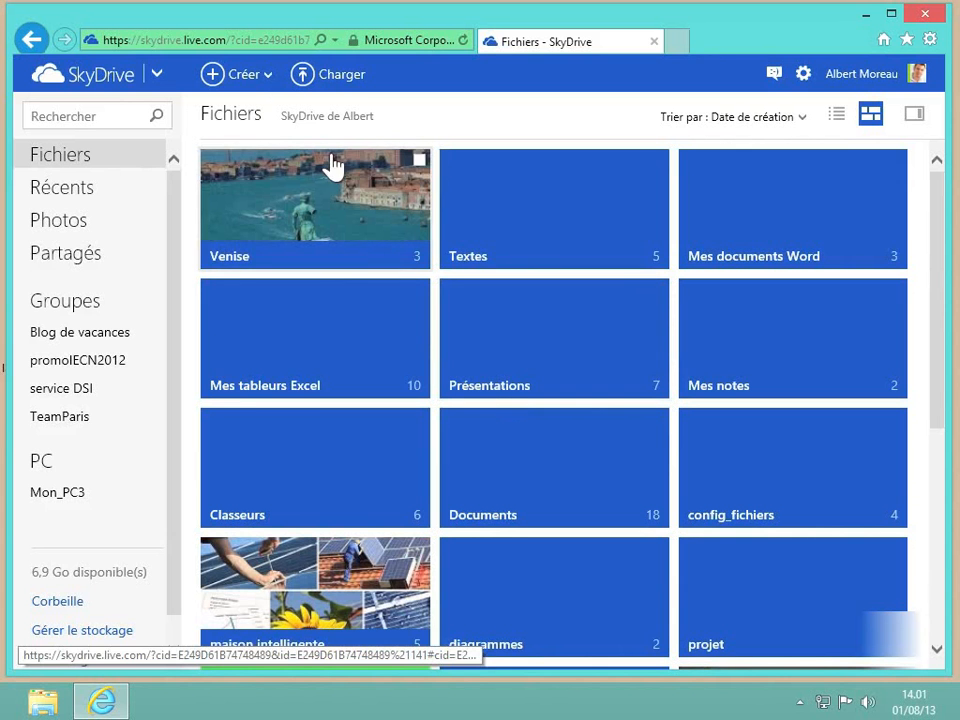
Create a folder named Archives at the top level of the file storage.
{"action": "left_click", "coordinate": [267, 86]}
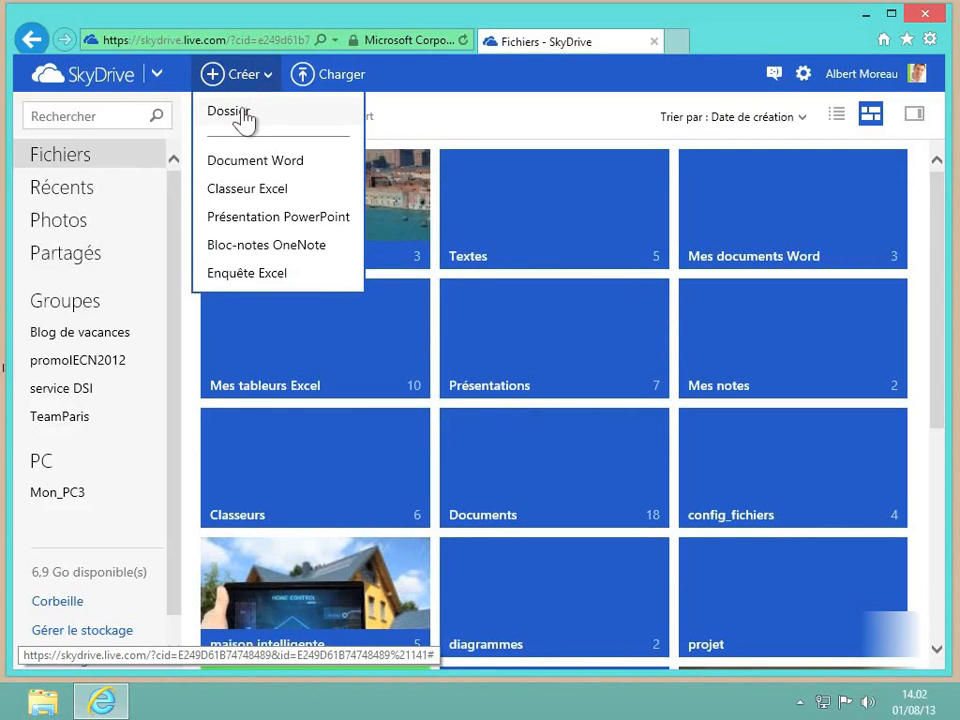
{"action": "left_click", "coordinate": [229, 111]}
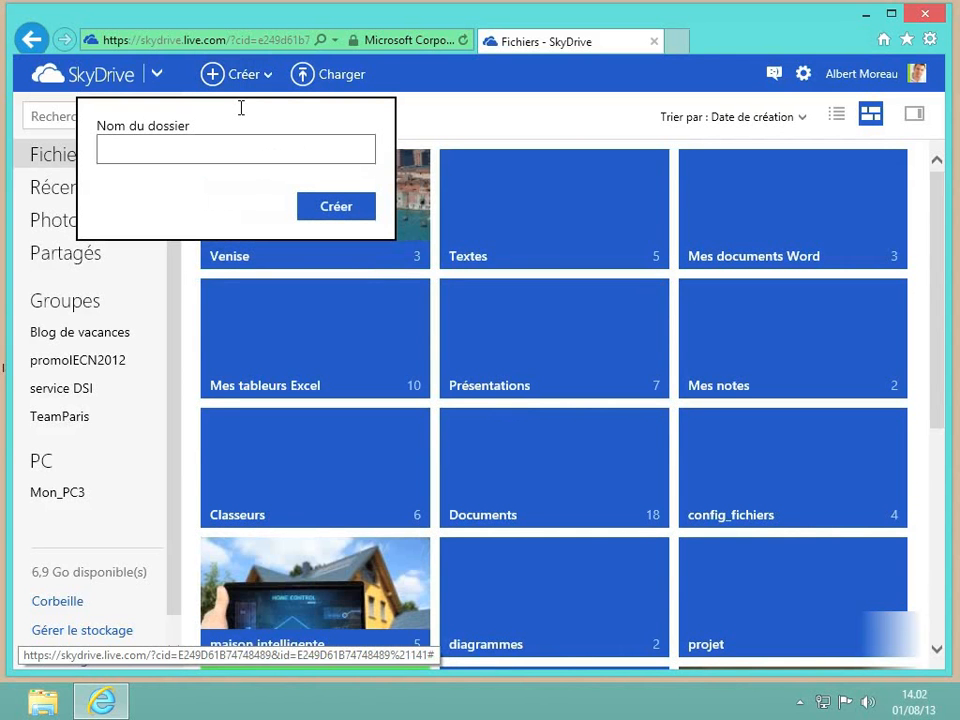
{"action": "type", "text": "Archives"}
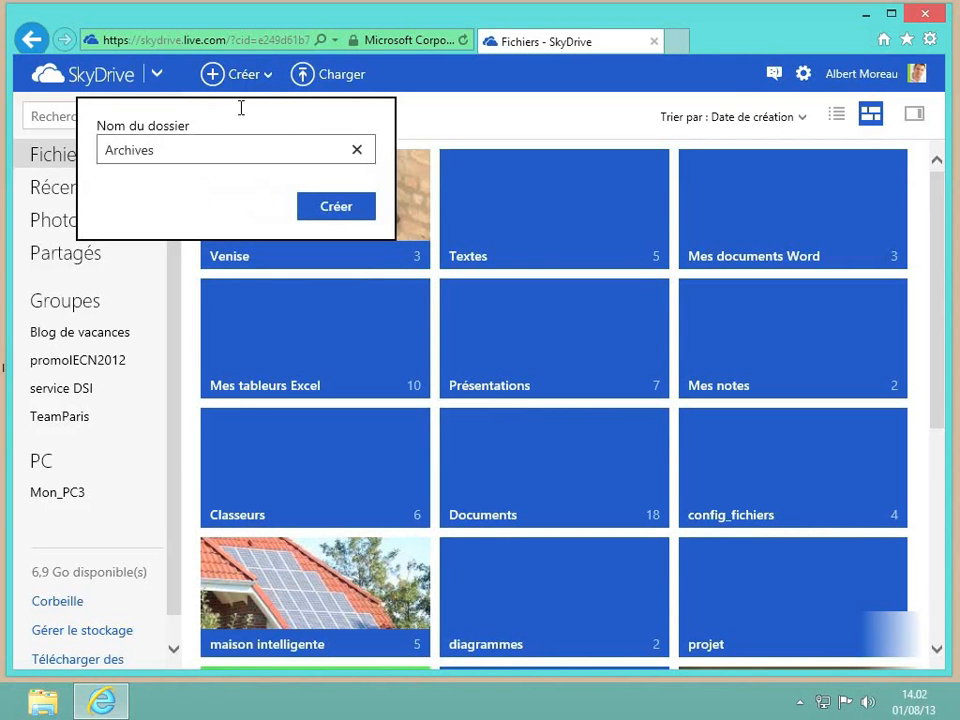
{"action": "left_click", "coordinate": [340, 210]}
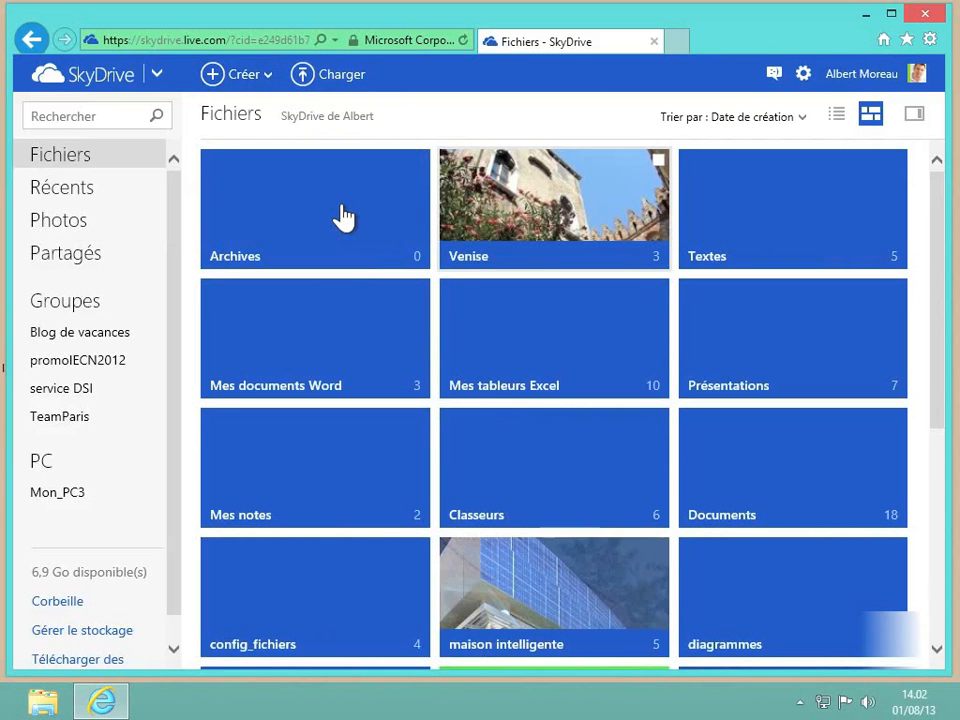
Open the Archives folder and create a subfolder named 2011 in it.
{"action": "left_click", "coordinate": [342, 216]}
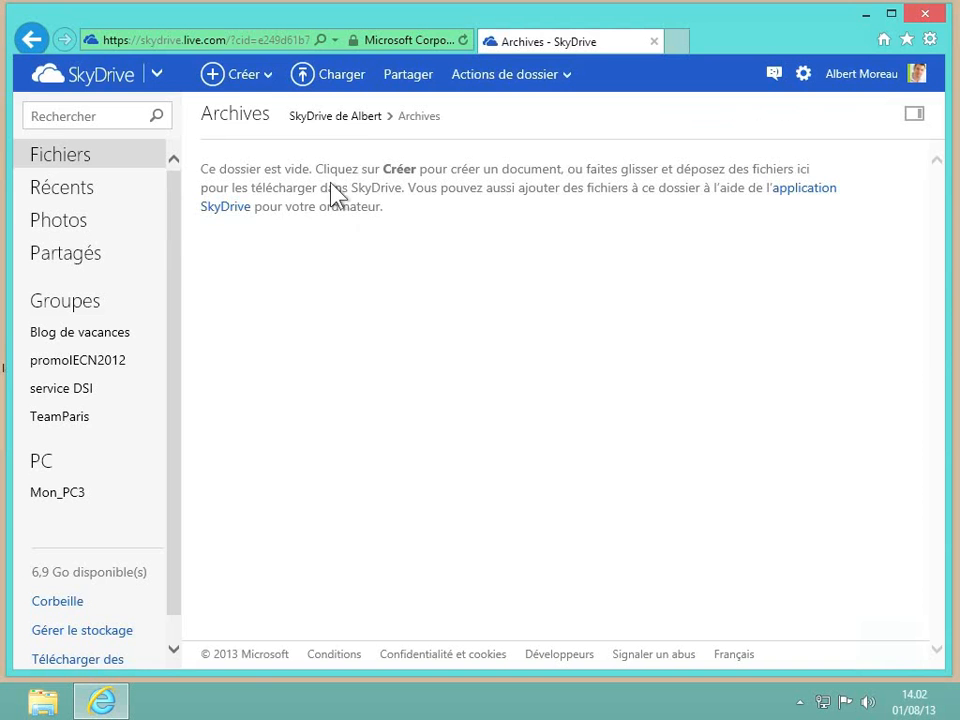
{"action": "left_click", "coordinate": [271, 82]}
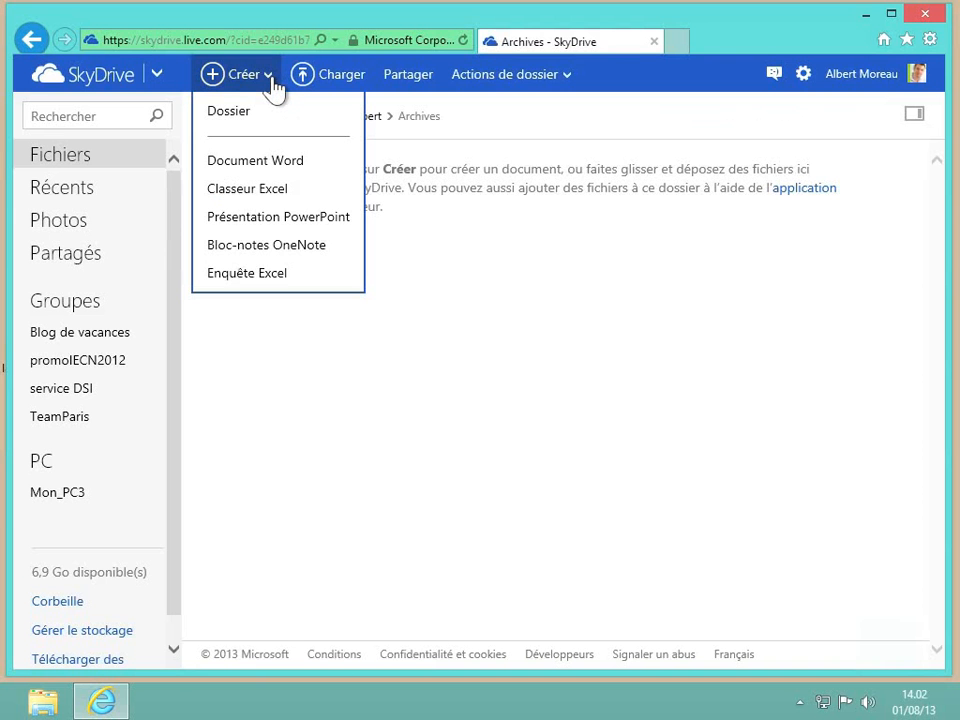
{"action": "left_click", "coordinate": [244, 112]}
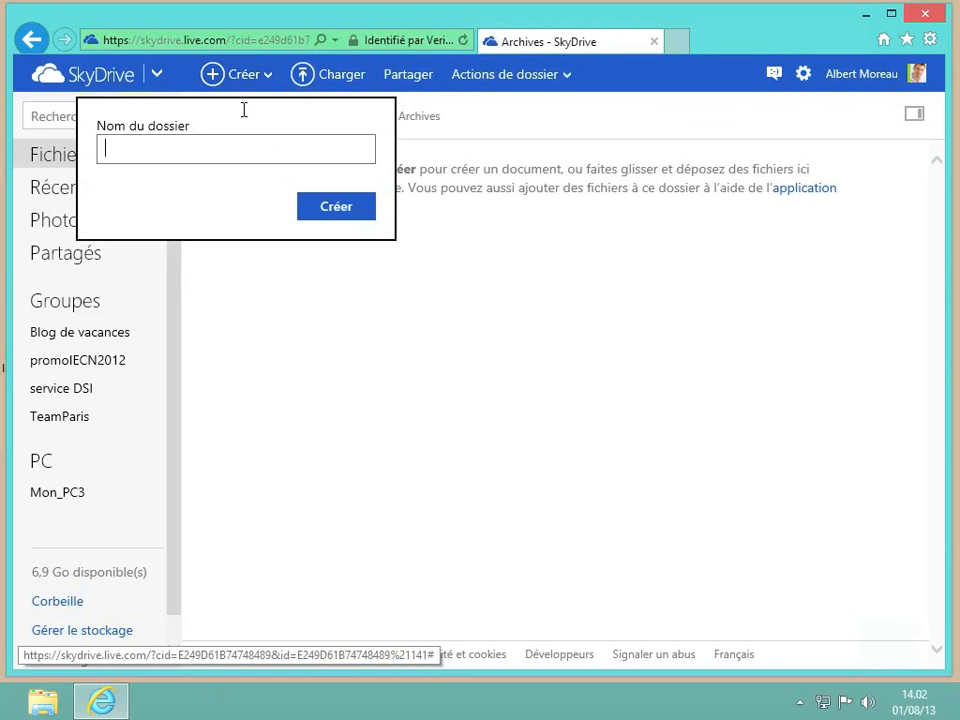
{"action": "type", "text": "2011"}
{"action": "key", "text": "Return"}
Create a subfolder named 2012 inside the Archives folder.
{"action": "left_click", "coordinate": [245, 76]}
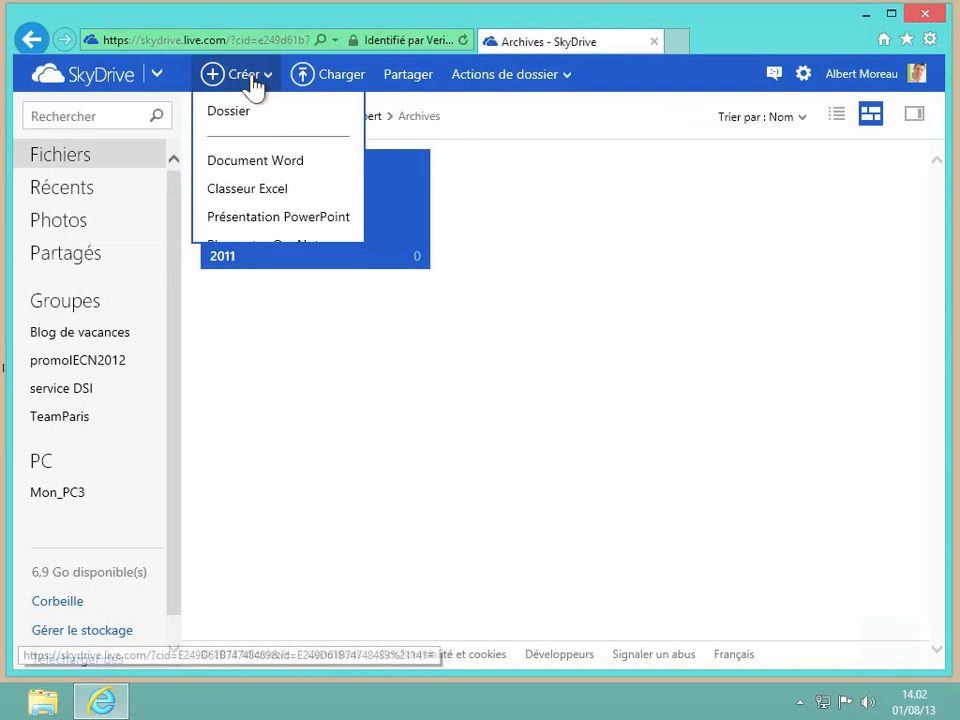
{"action": "left_click", "coordinate": [250, 111]}
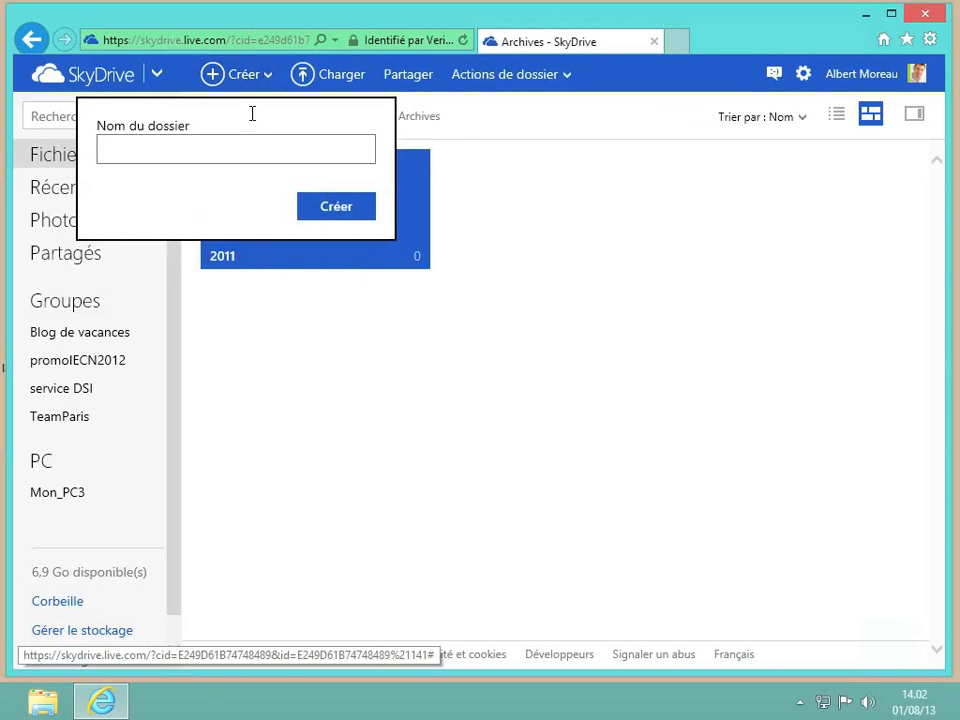
{"action": "type", "text": "2012"}
{"action": "key", "text": "Return"}
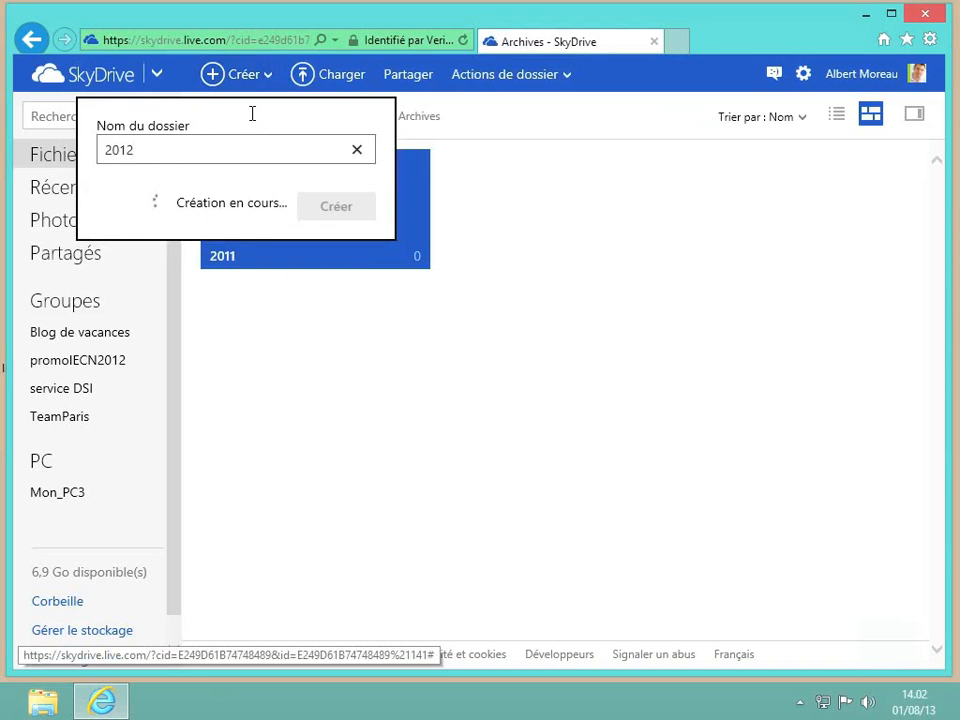
Add another subfolder named 2013 to the Archives folder.
{"action": "left_click", "coordinate": [250, 80]}
{"action": "left_click", "coordinate": [252, 84]}
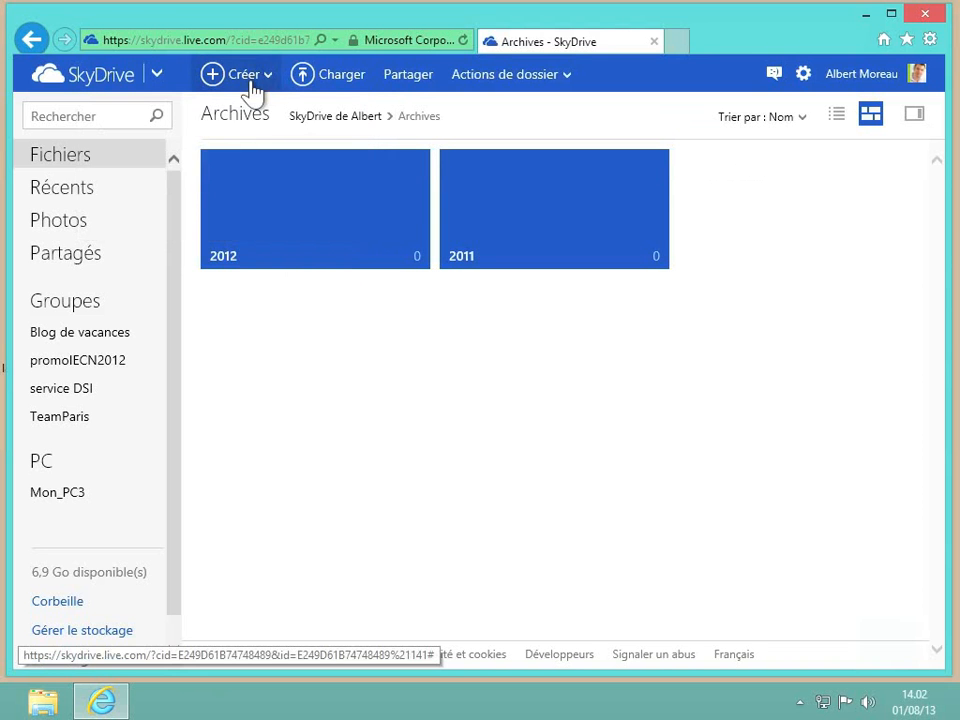
{"action": "left_click", "coordinate": [252, 84]}
{"action": "left_click", "coordinate": [250, 110]}
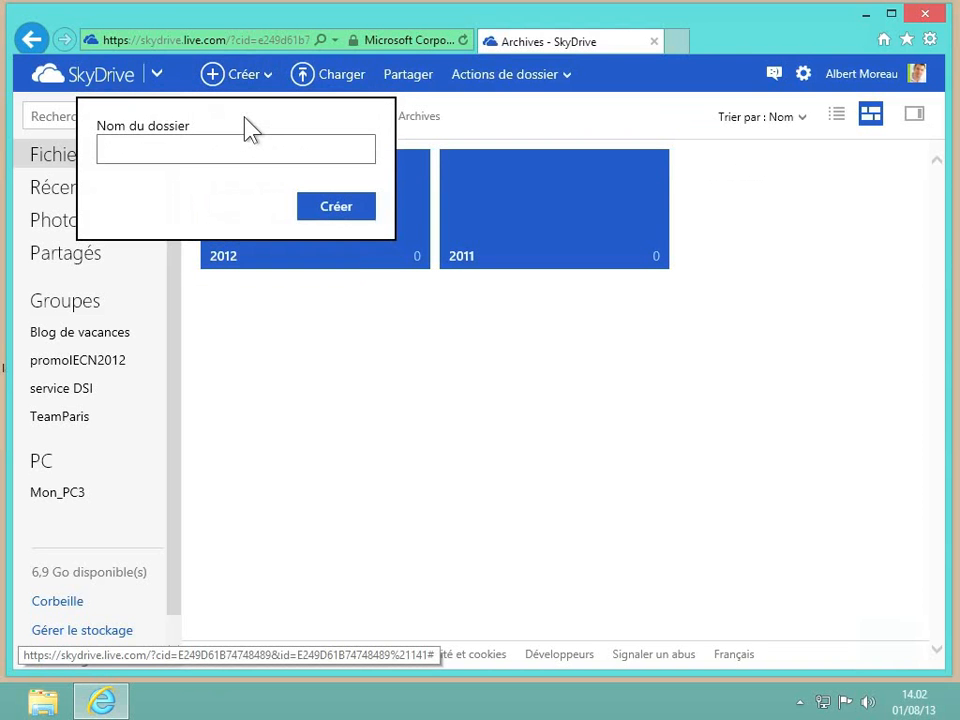
{"action": "type", "text": "2013"}
{"action": "key", "text": "Return"}
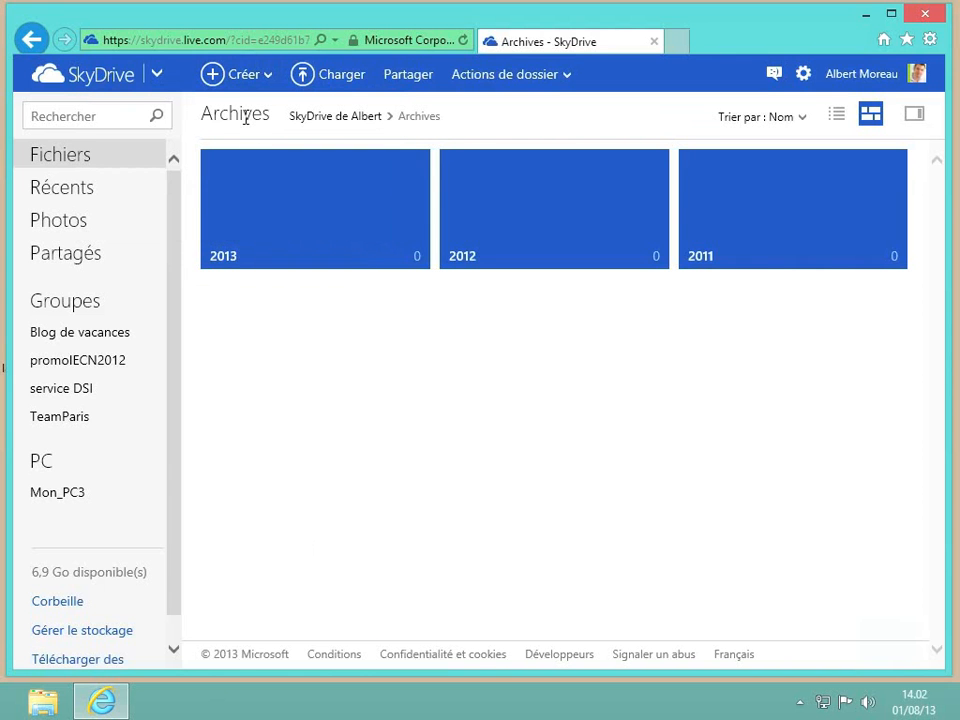
Open the 2013 folder and create a subfolder named Images in it.
{"action": "left_click", "coordinate": [358, 195]}
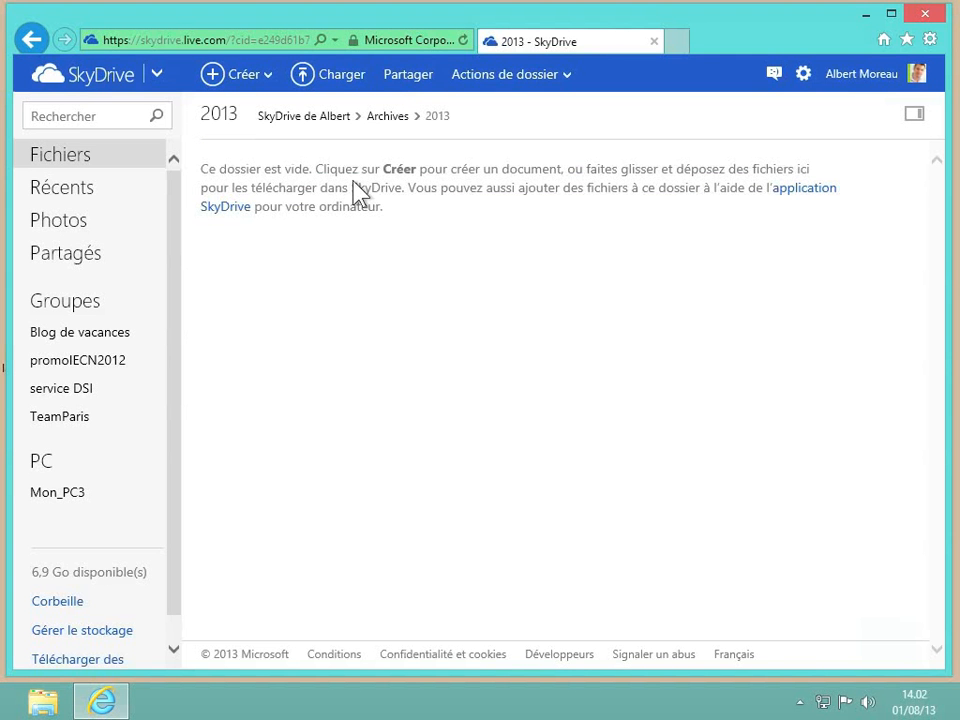
{"action": "left_click", "coordinate": [250, 84]}
{"action": "left_click", "coordinate": [249, 105]}
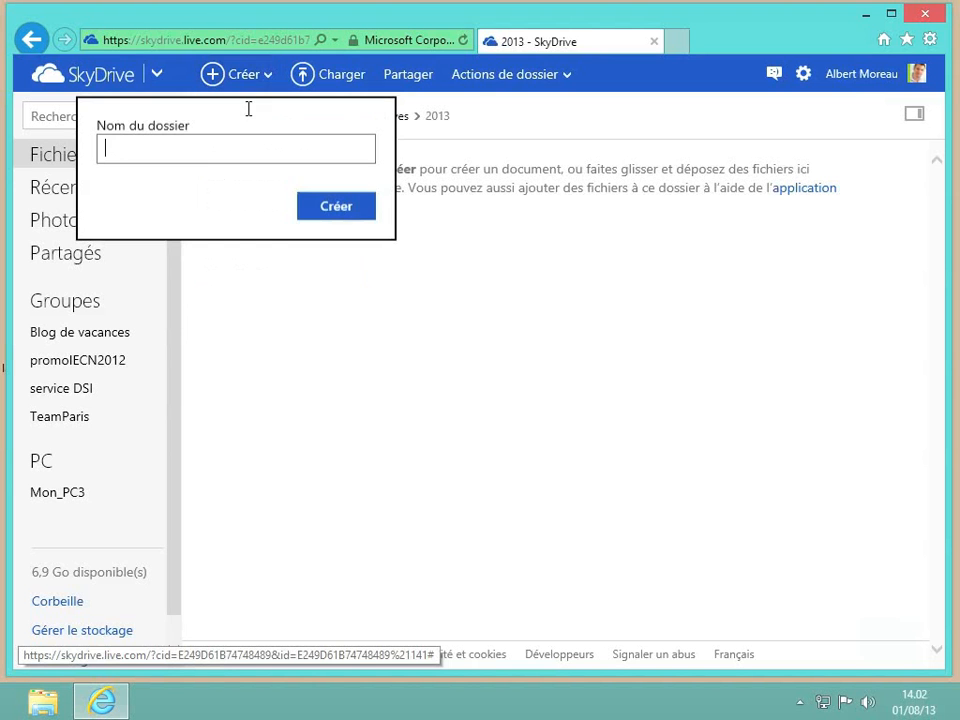
{"action": "type", "text": "Ima"}
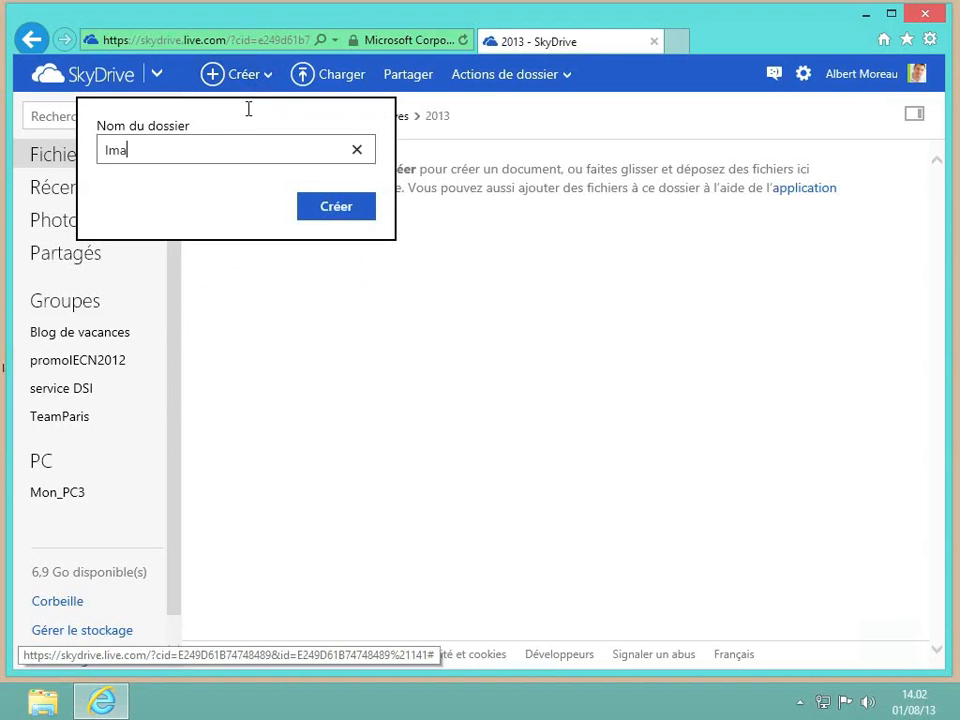
{"action": "type", "text": "ges"}
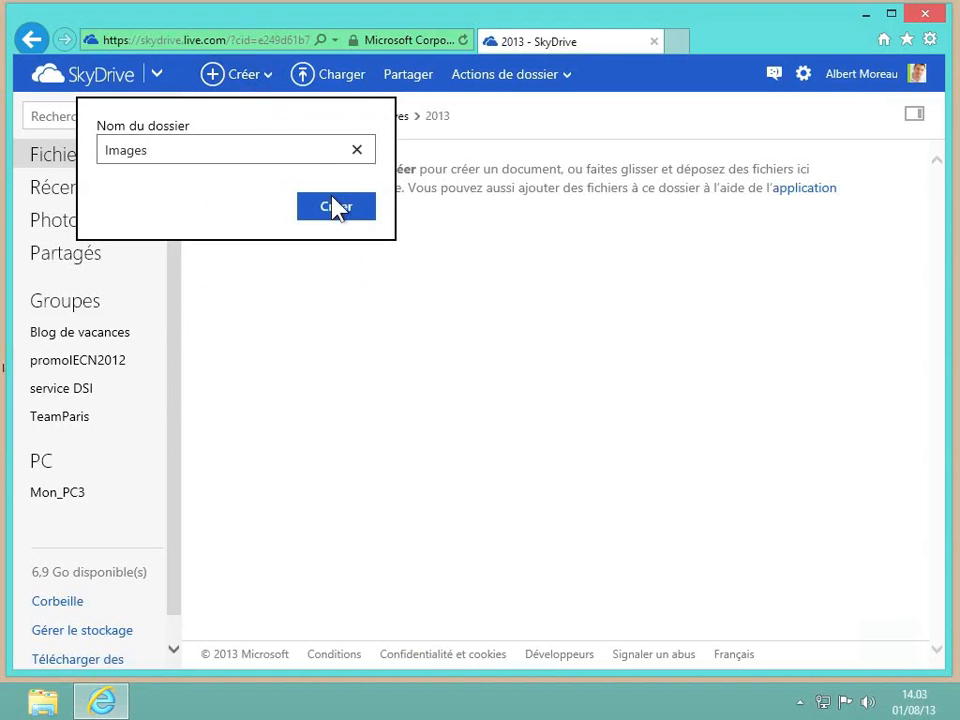
{"action": "left_click", "coordinate": [336, 212]}
Create a subfolder named Documents Word inside the 2013 folder.
{"action": "left_click", "coordinate": [270, 88]}
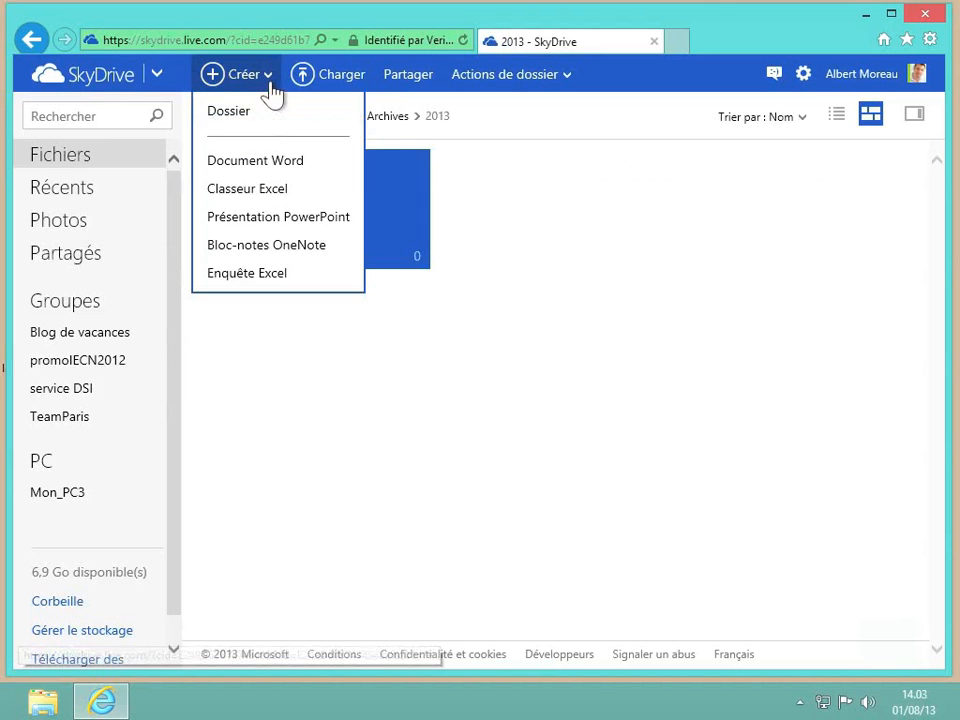
{"action": "left_click", "coordinate": [268, 111]}
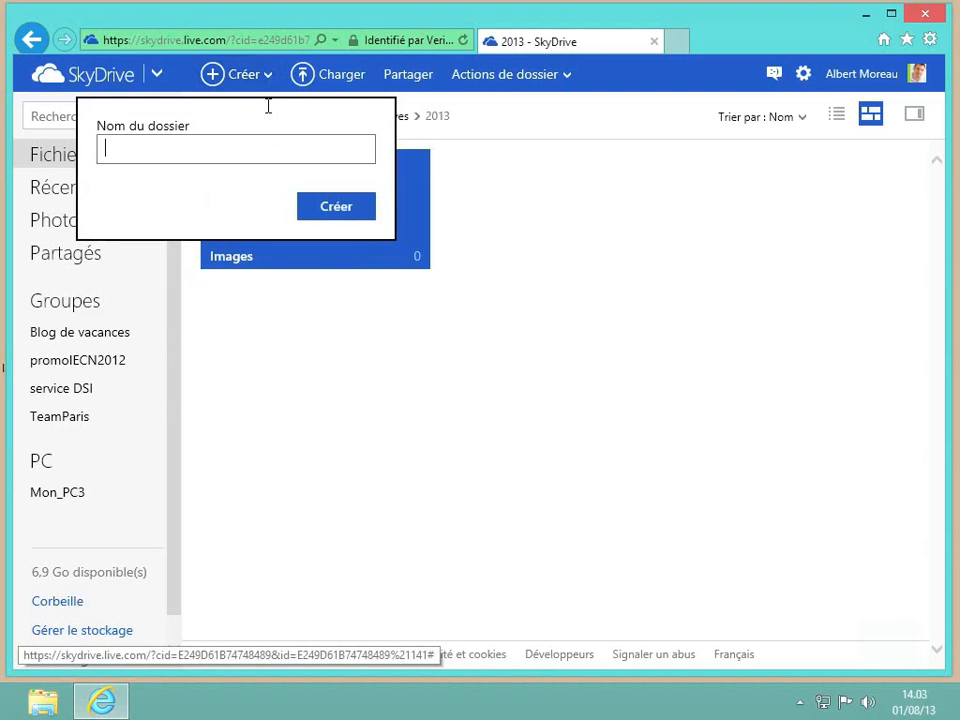
{"action": "type", "text": "Documents Word"}
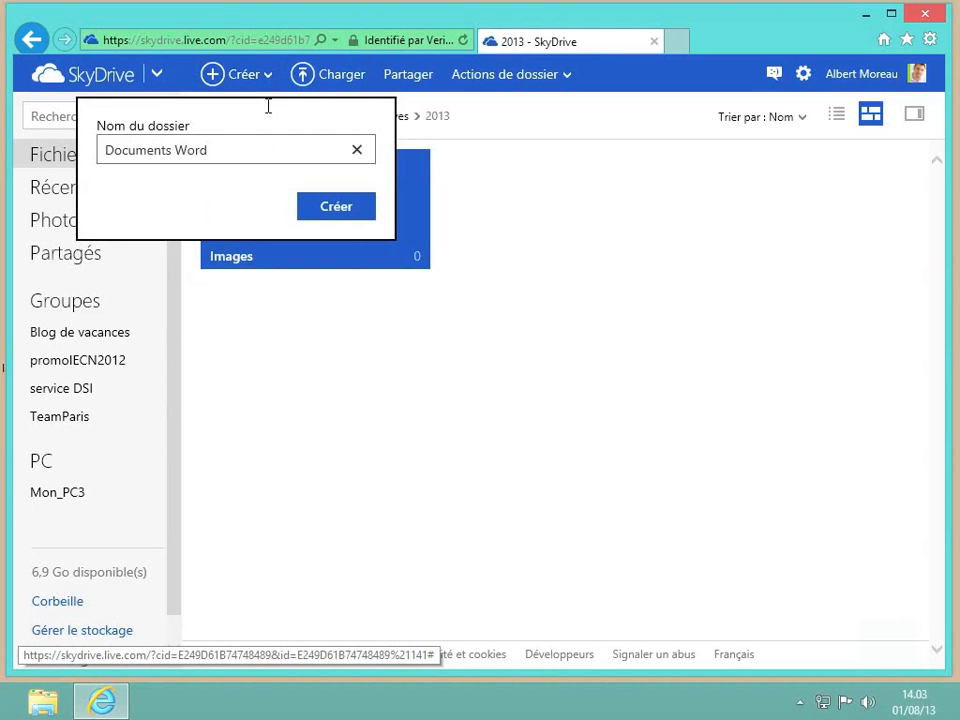
{"action": "key", "text": "Return"}
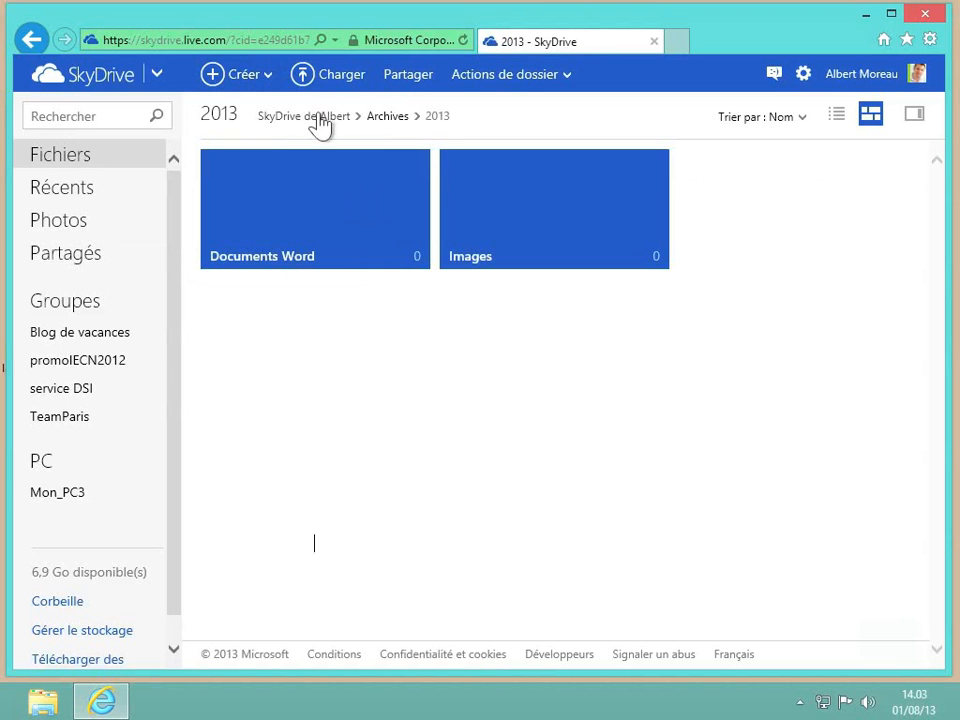
Go back up through Archives to the top-level files and reopen the 2013 folder inside Archives.
{"action": "left_click", "coordinate": [388, 117]}
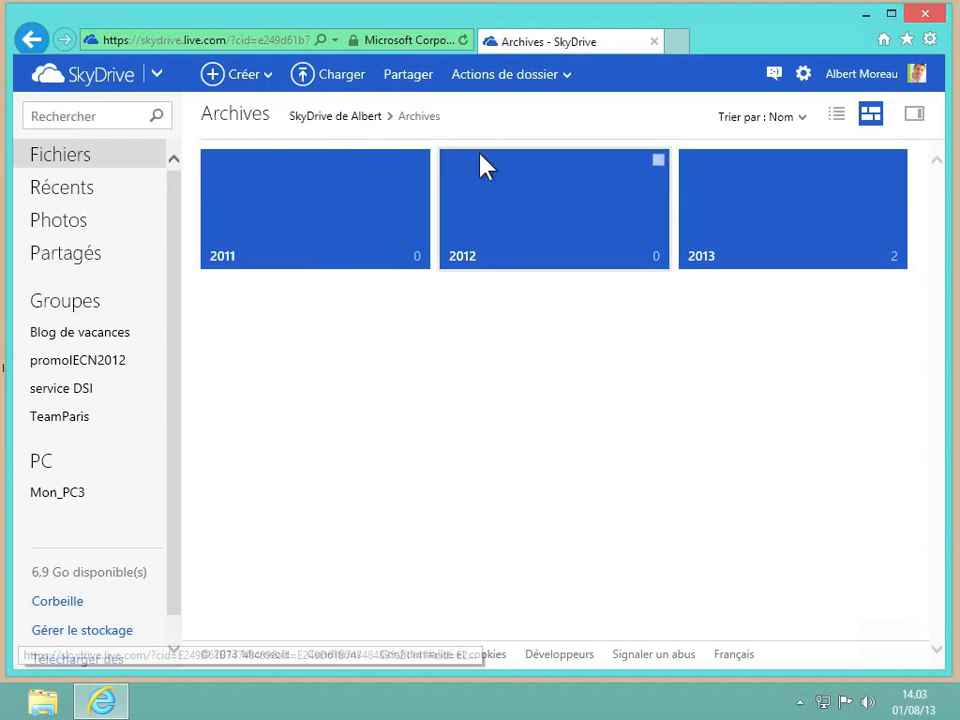
{"action": "left_click", "coordinate": [354, 120]}
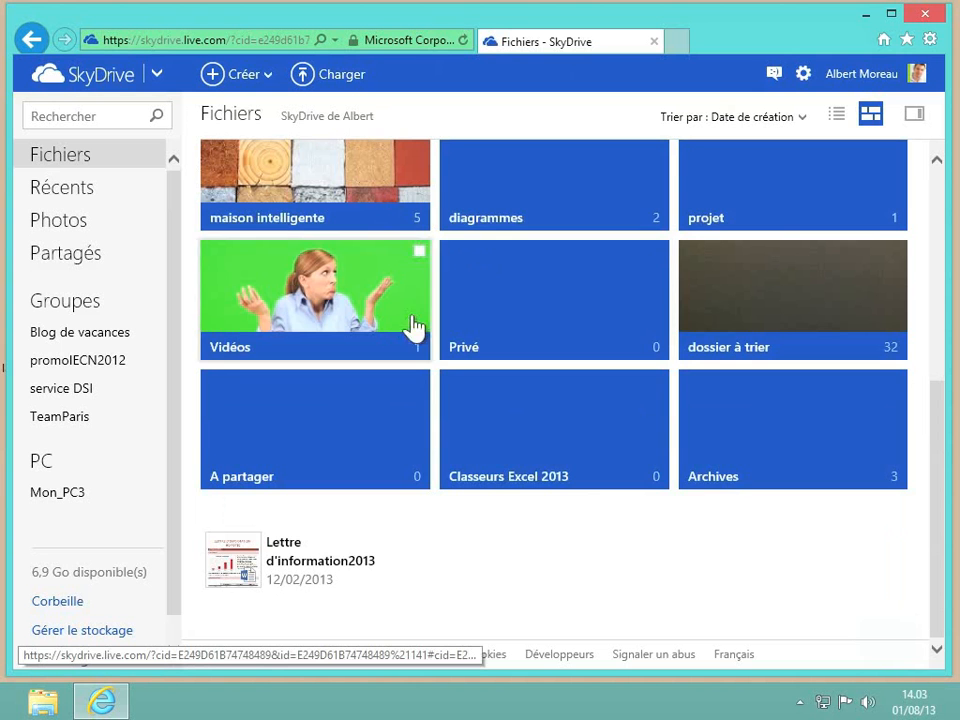
{"action": "left_click", "coordinate": [769, 432]}
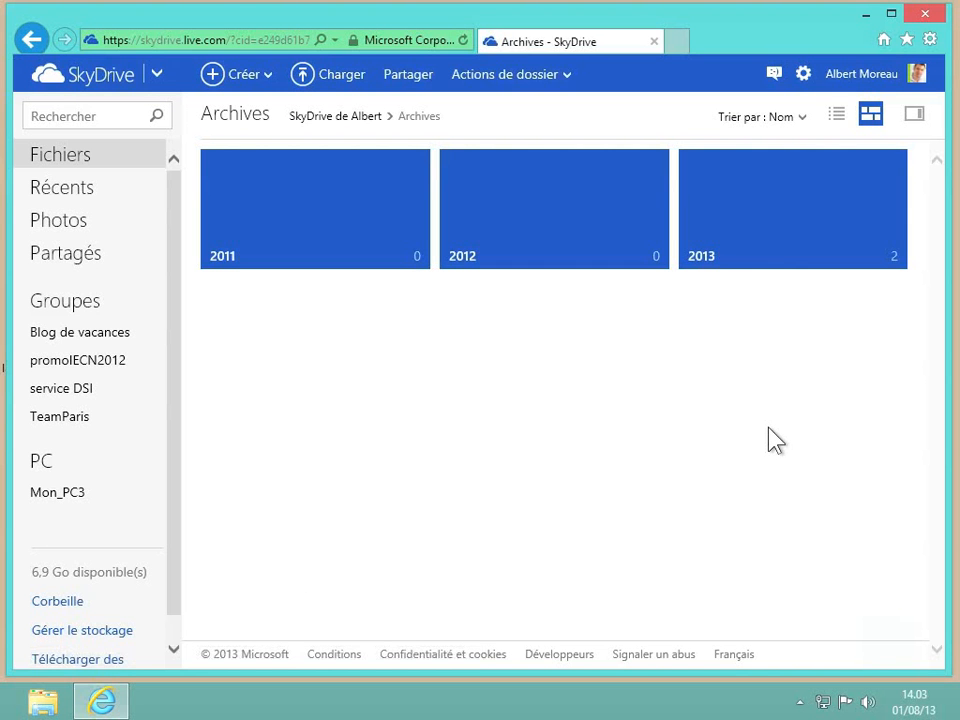
{"action": "left_click", "coordinate": [785, 262]}
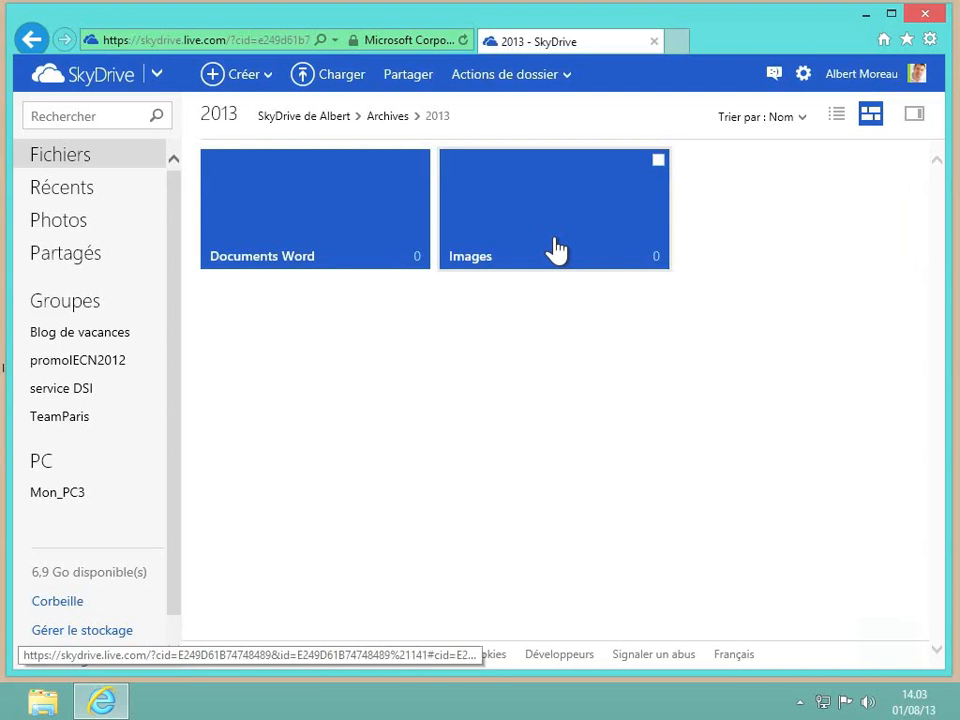
Select the Documents Word folder, review the management commands available for it, and clear the selection.
{"action": "left_click", "coordinate": [418, 162]}
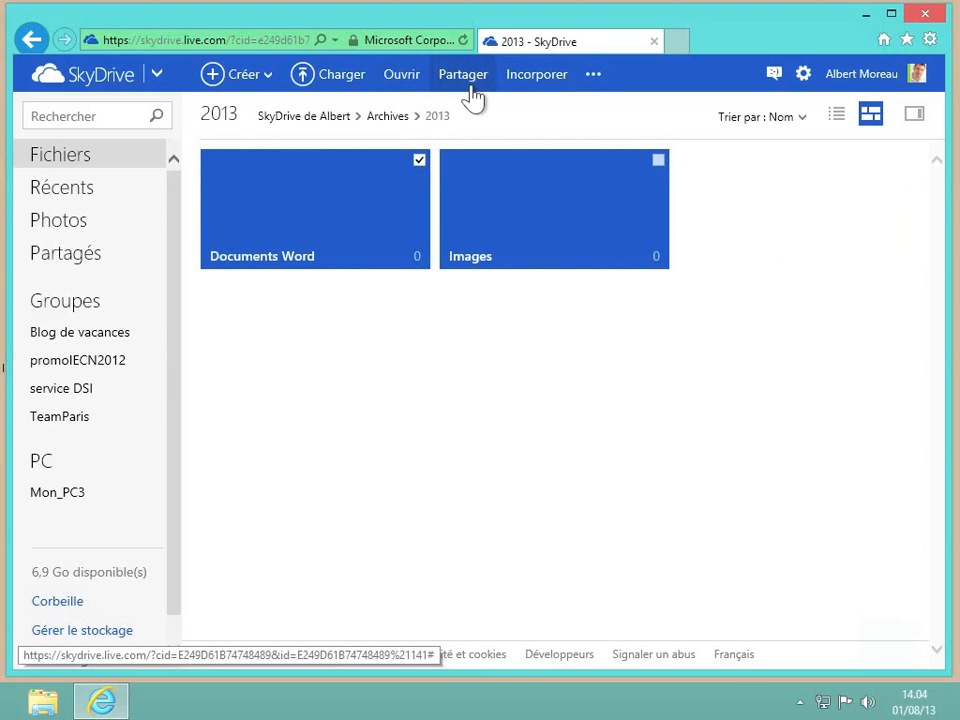
{"action": "left_click", "coordinate": [601, 74]}
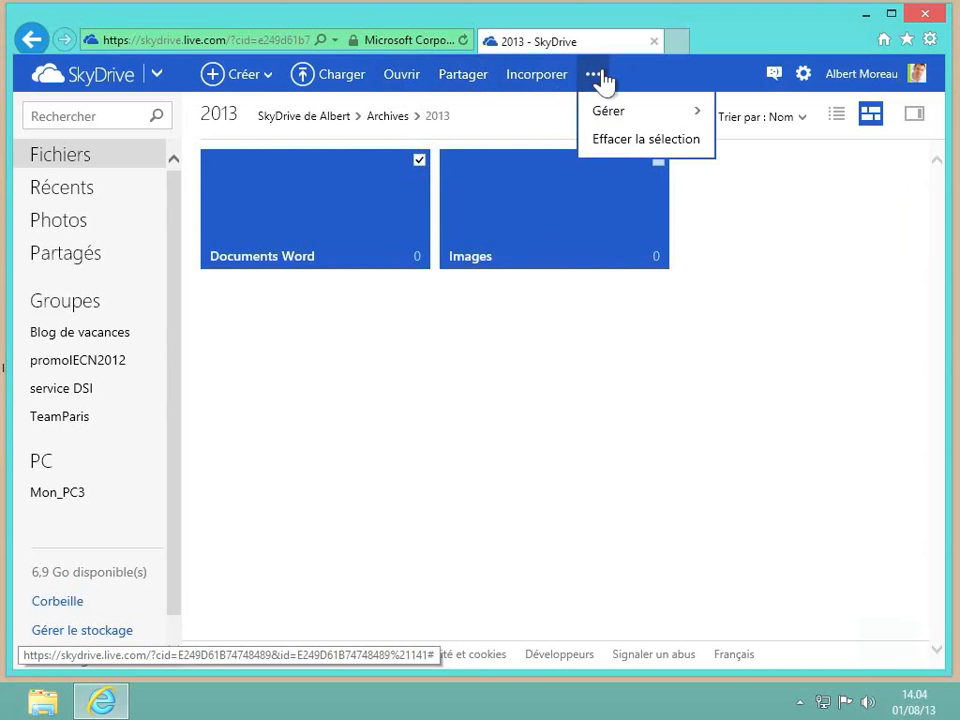
{"action": "mouse_move", "coordinate": [630, 117]}
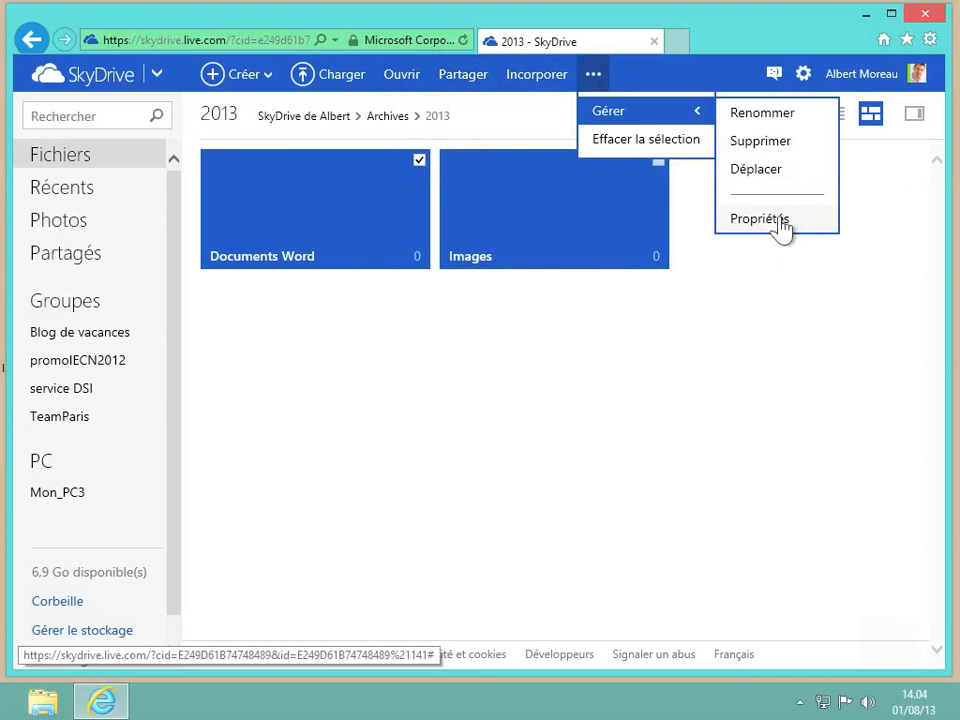
{"action": "left_click", "coordinate": [750, 285]}
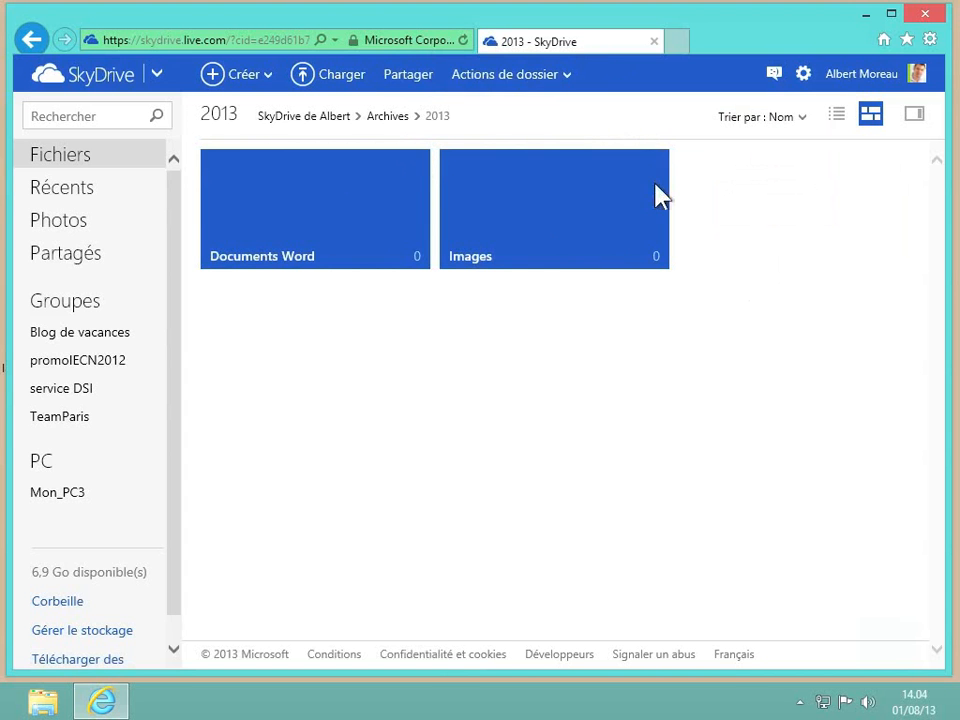
Select the Documents Word and Images folders and move both from 2013 up to the Archives folder.
{"action": "left_click", "coordinate": [418, 161]}
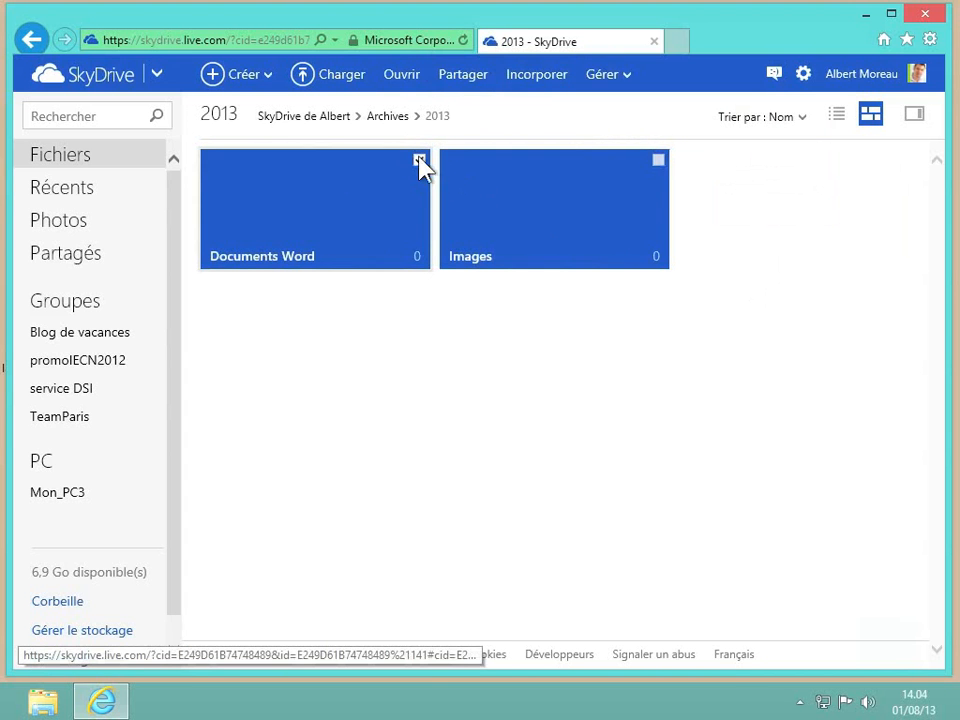
{"action": "left_click", "coordinate": [658, 161]}
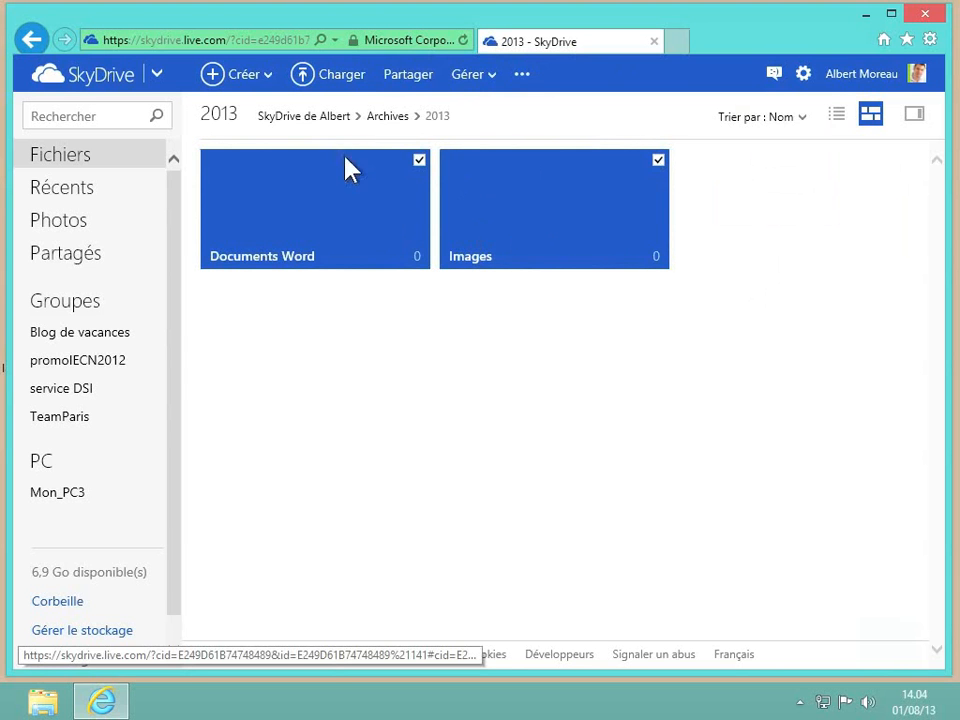
{"action": "left_click_drag", "start_coordinate": [347, 182], "coordinate": [378, 116]}
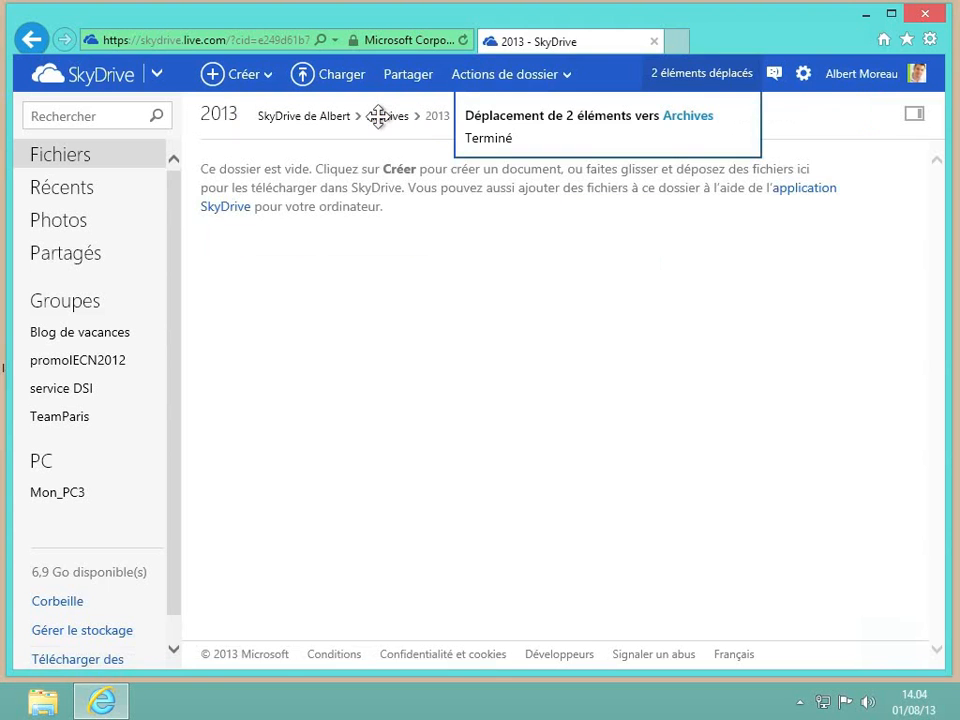
In the Archives folder, move the 2011, 2012 and 2013 folders together into the Images subfolder, and open Images to check its contents.
{"action": "left_click", "coordinate": [393, 121]}
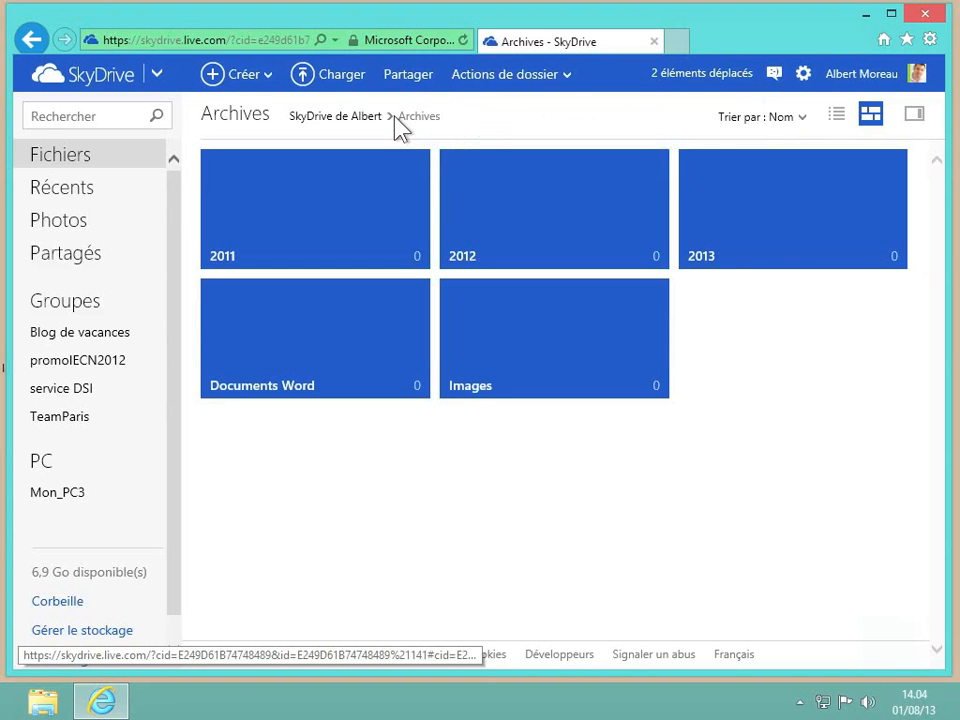
{"action": "left_click", "coordinate": [658, 161]}
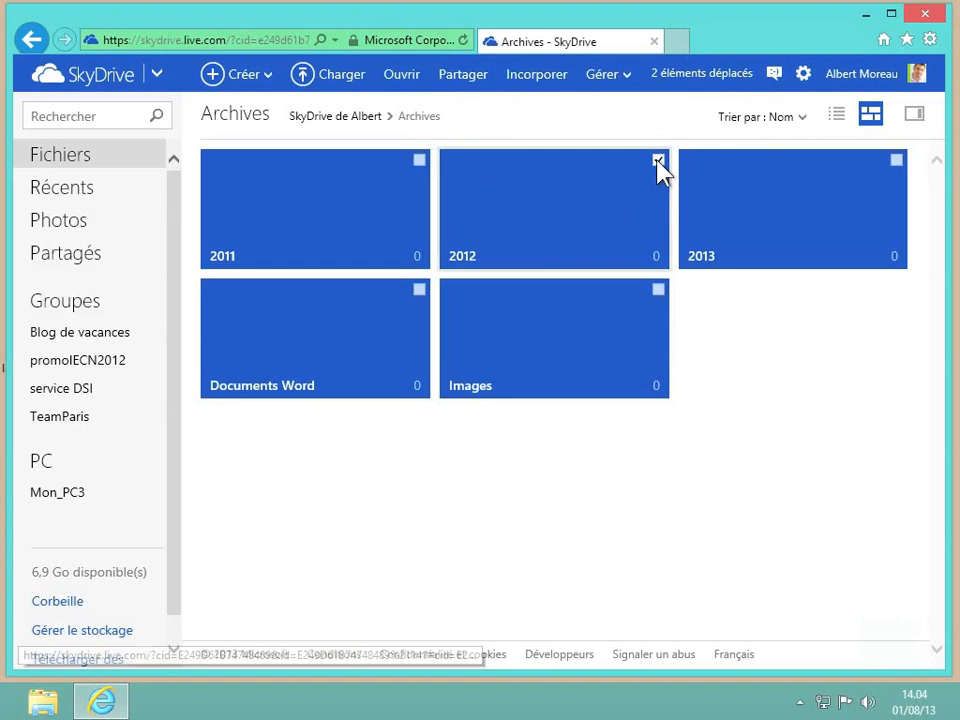
{"action": "left_click", "coordinate": [419, 161]}
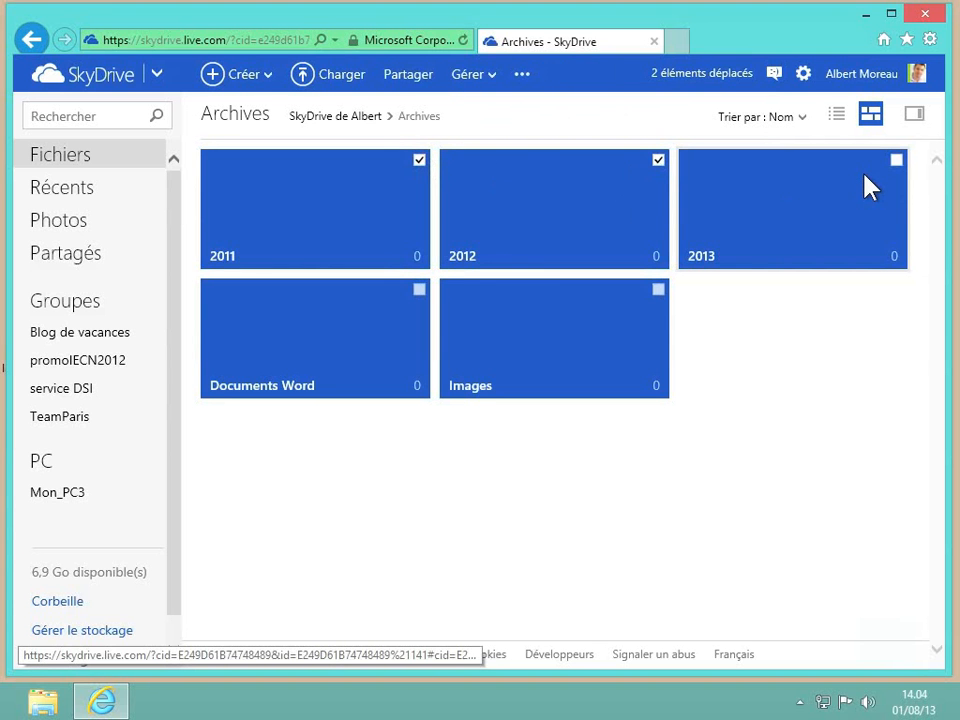
{"action": "left_click", "coordinate": [898, 164]}
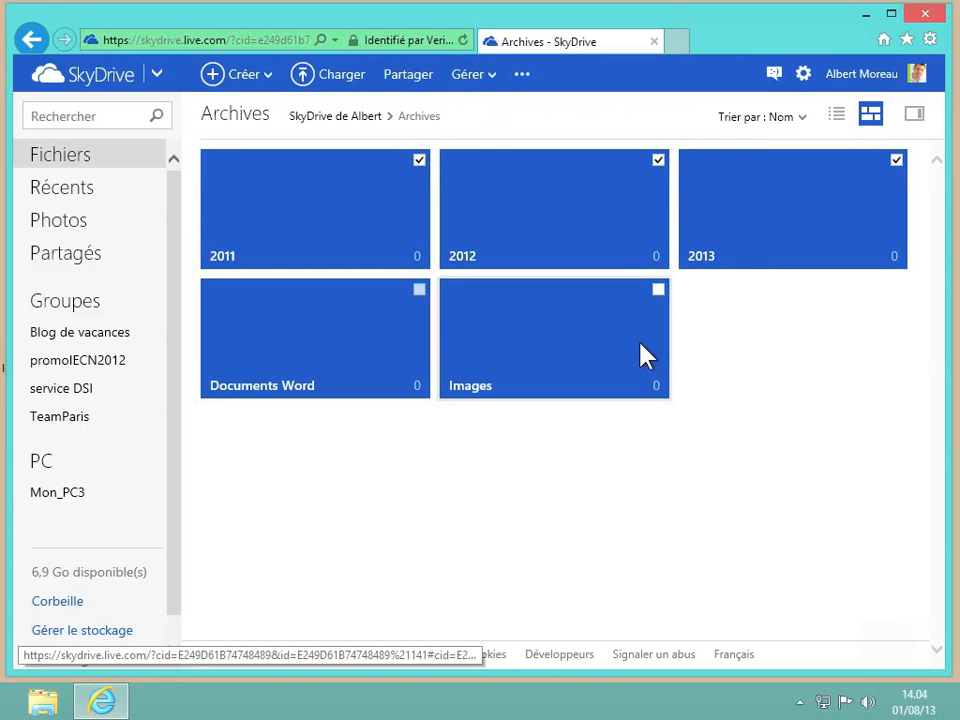
{"action": "right_click", "coordinate": [604, 217]}
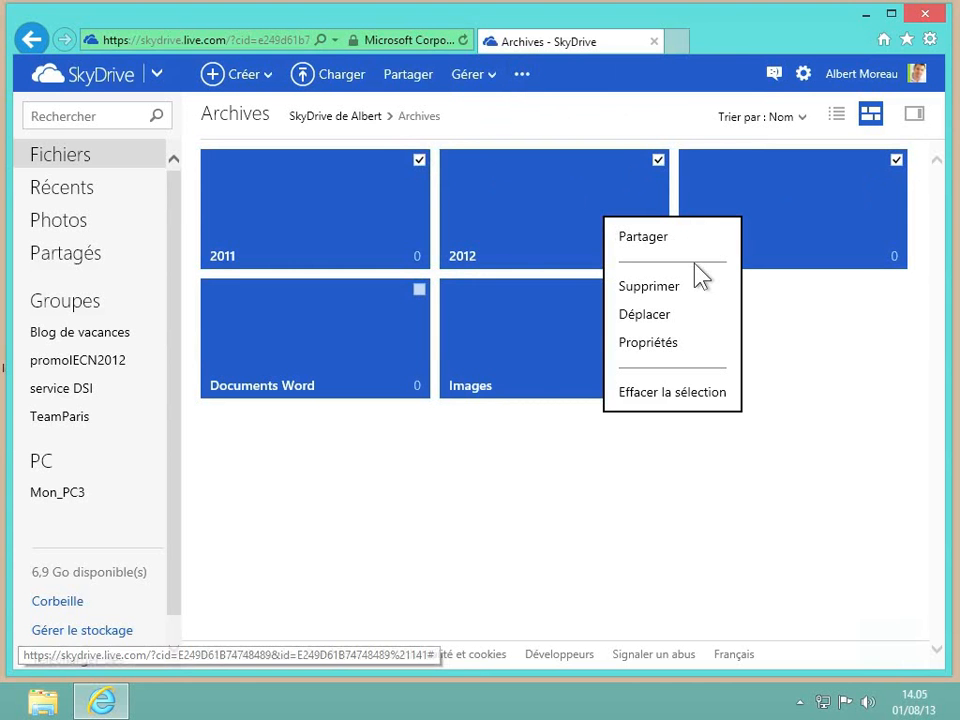
{"action": "left_click", "coordinate": [670, 316]}
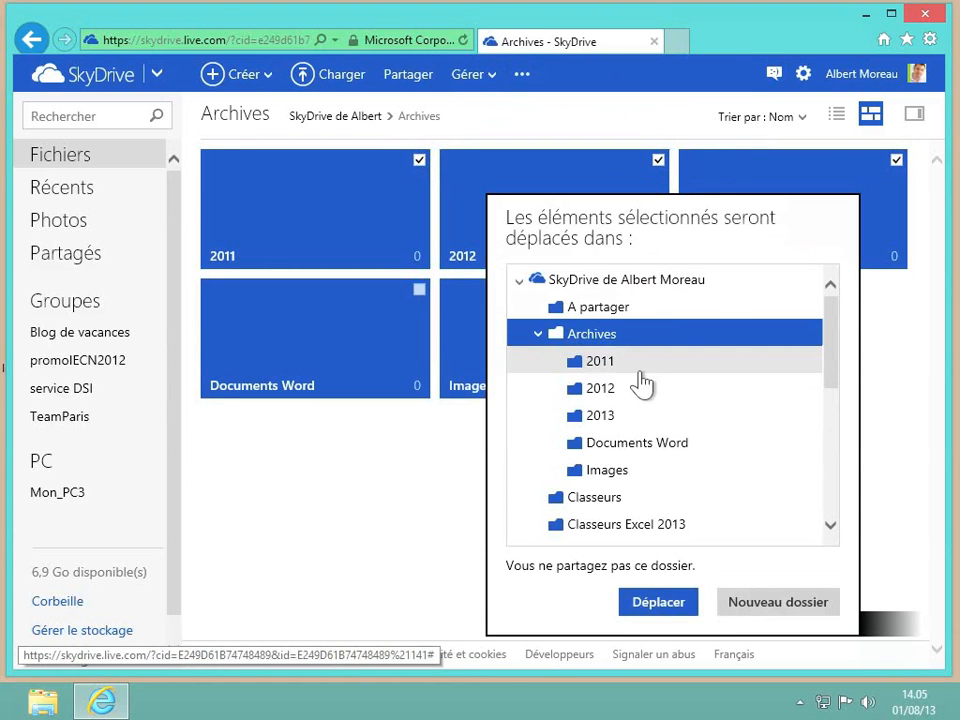
{"action": "left_click", "coordinate": [614, 476]}
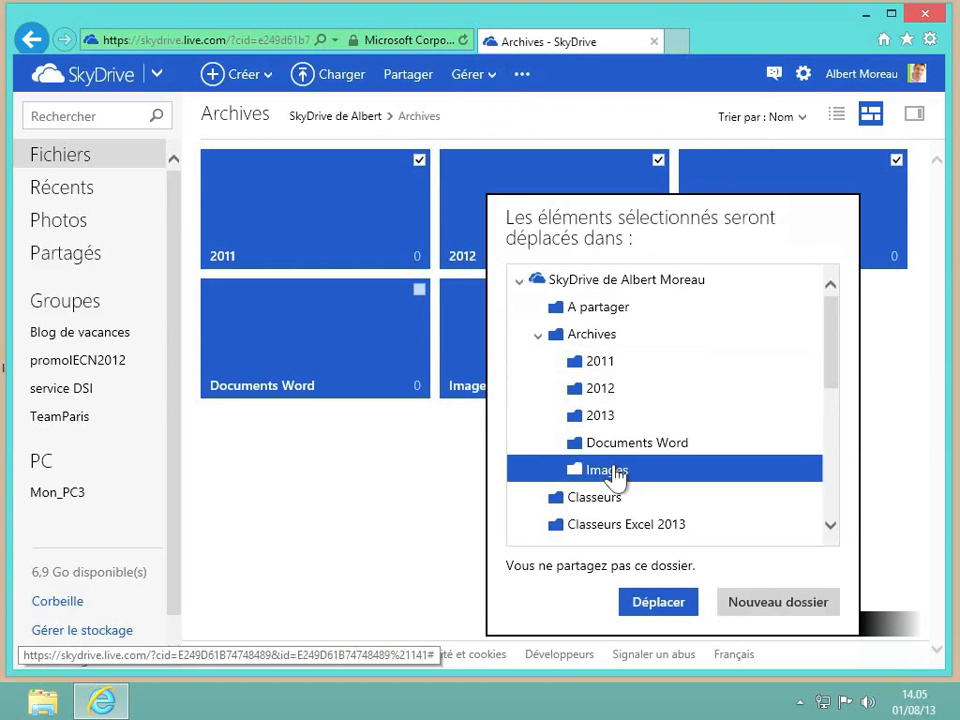
{"action": "left_click", "coordinate": [675, 604]}
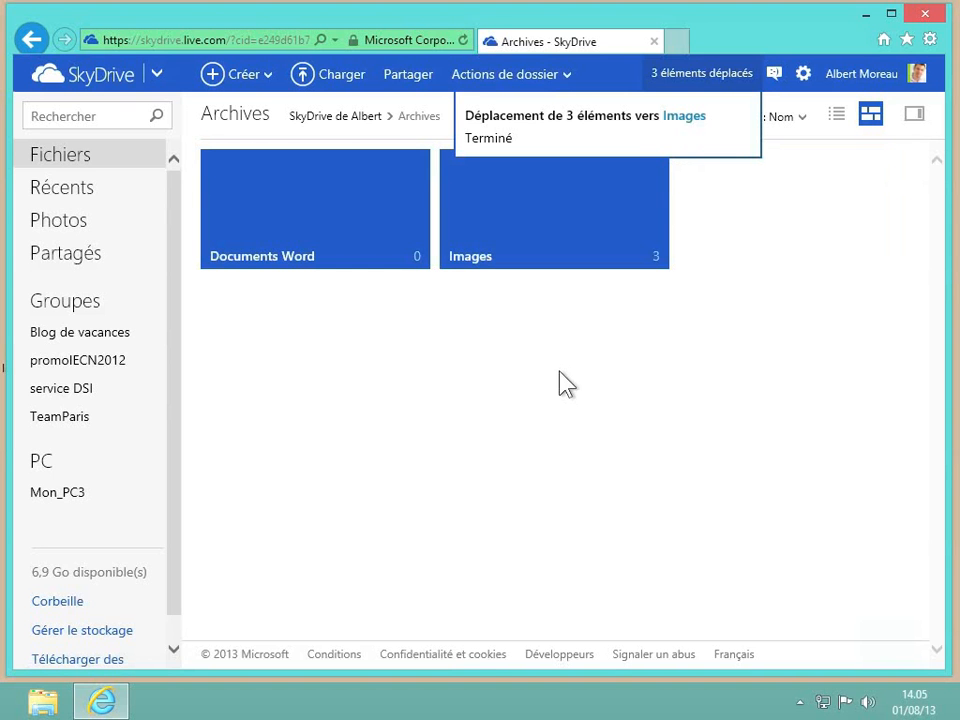
{"action": "left_click", "coordinate": [660, 272]}
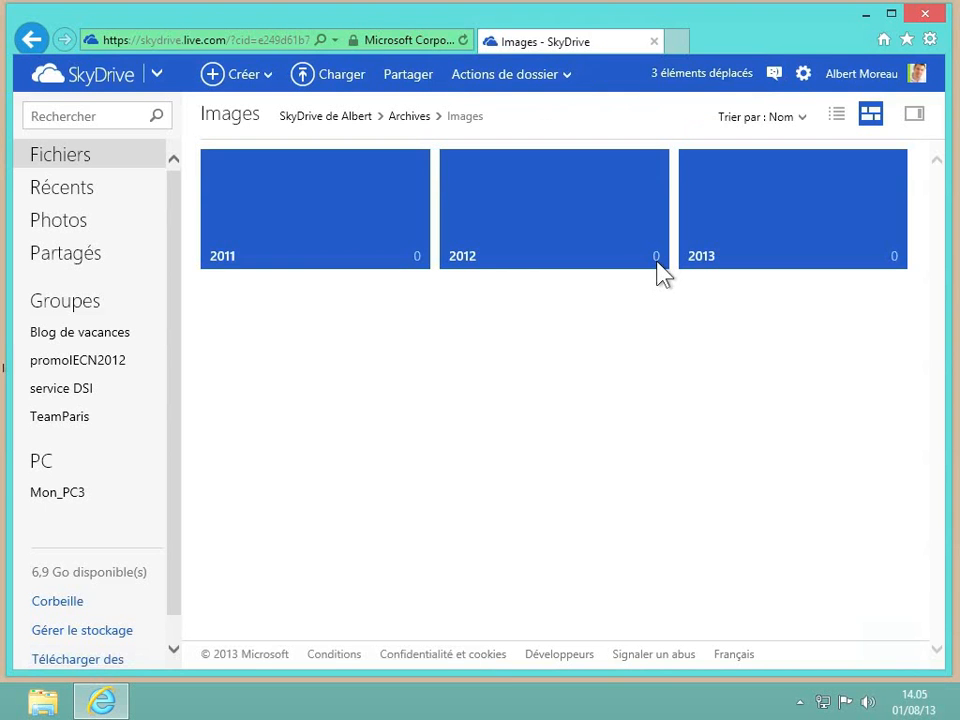